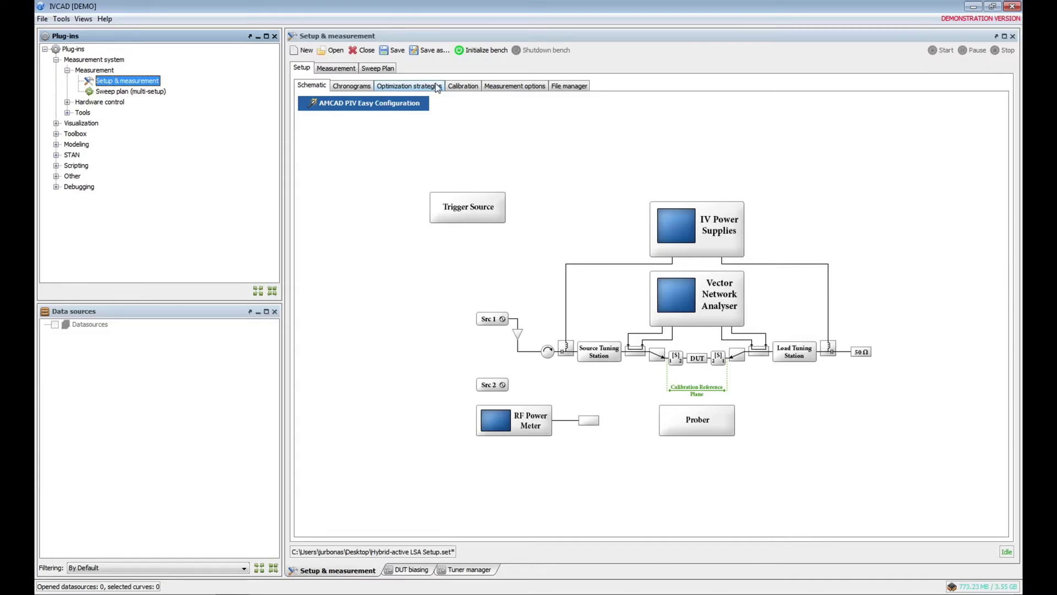
- Initialize the bench, then disable the 2f0 and 3f0 load targets in Tuner manager
click(482, 51)
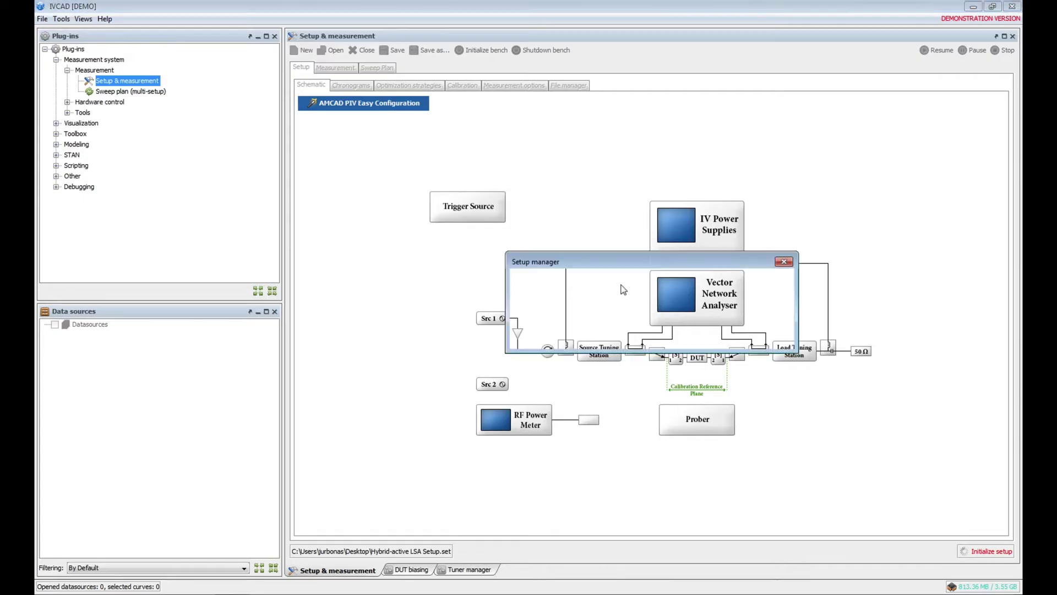
click(769, 339)
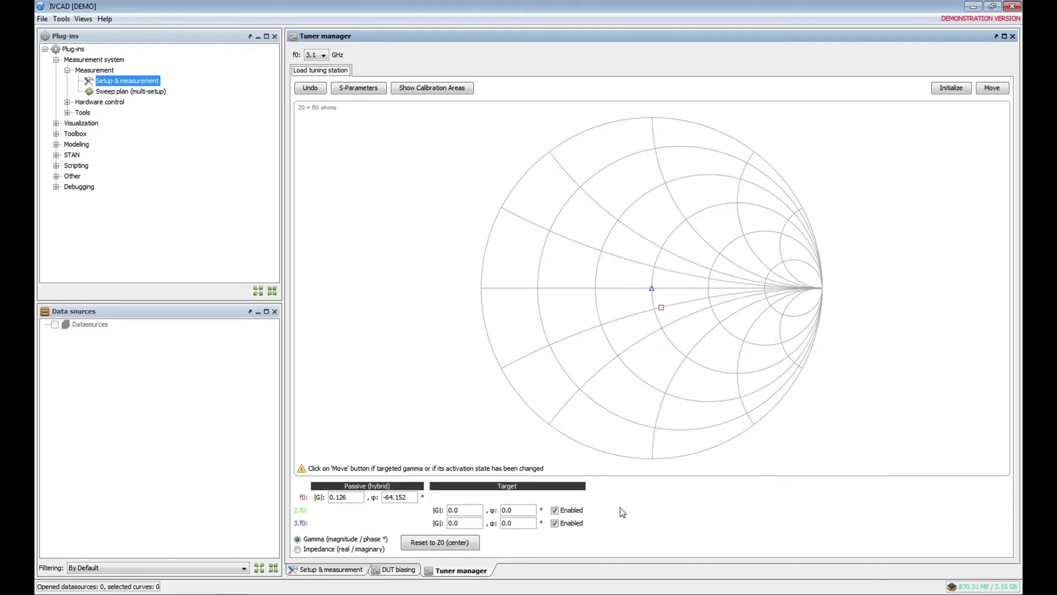
click(568, 510)
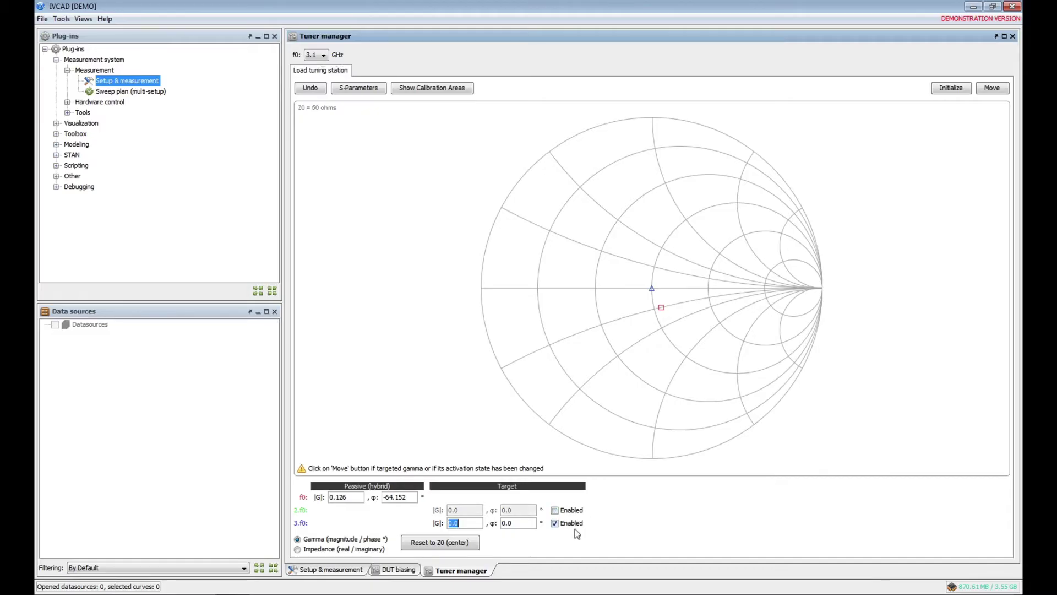
click(577, 523)
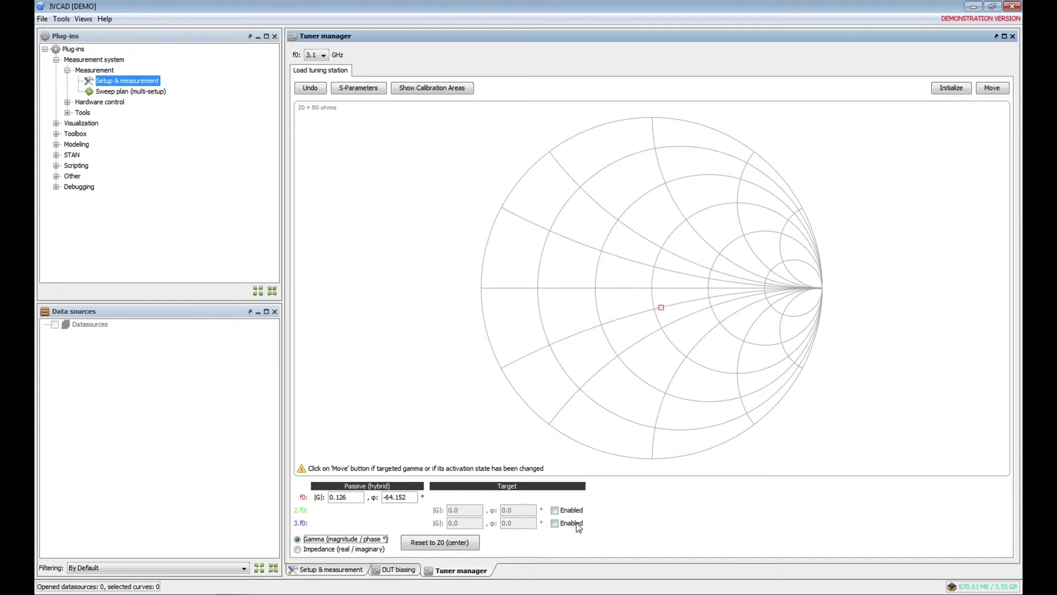
- Power on the DUT and optimize bias for V2 28 V and V1 max -1, reaching 99.61 mA at −2.676 V
click(396, 570)
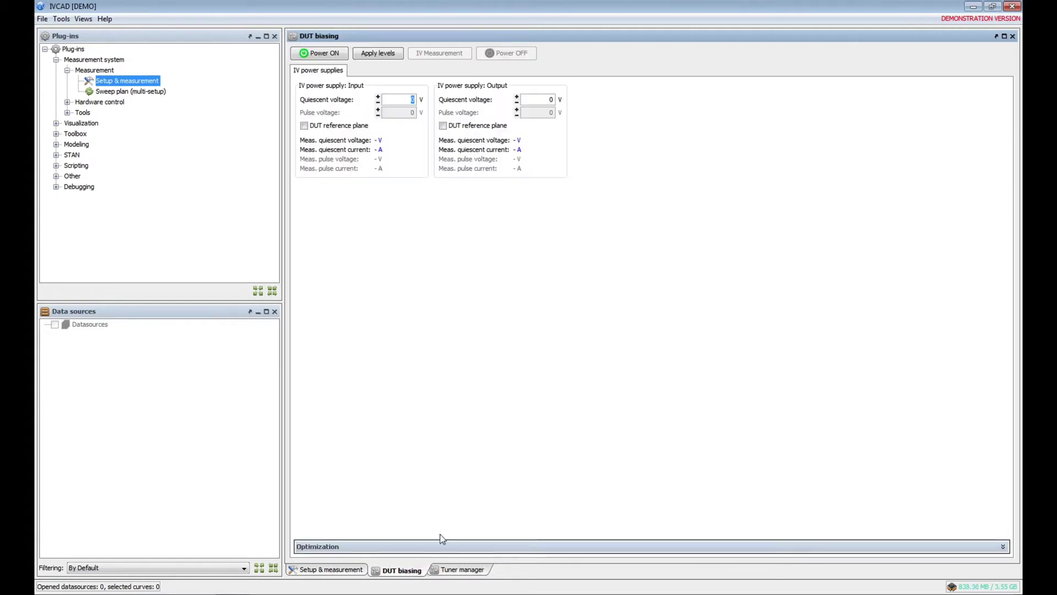
click(936, 546)
click(319, 53)
click(518, 452)
text(28)
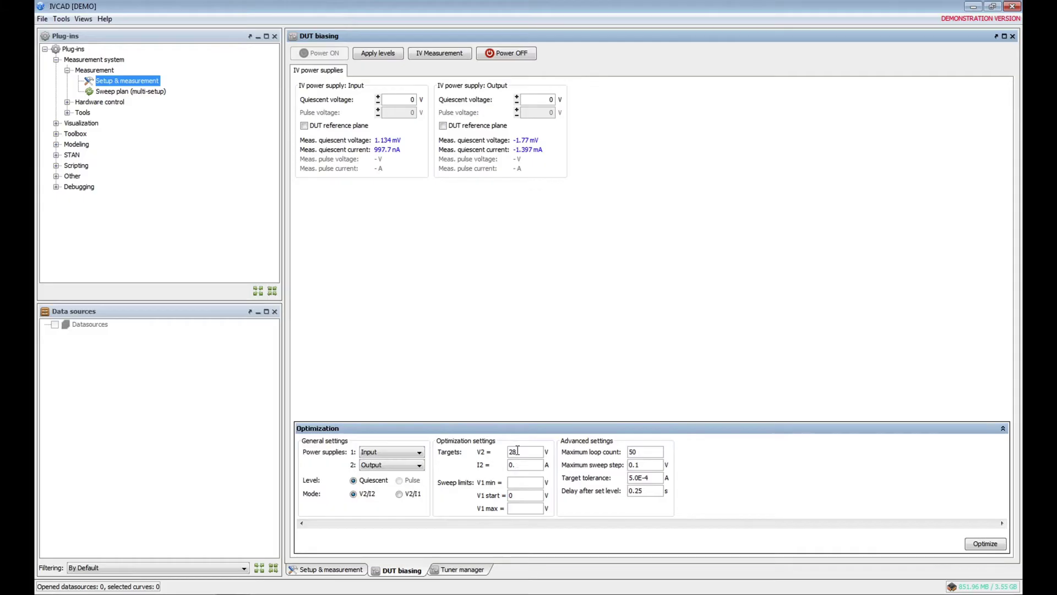
click(520, 507)
text(-1)
click(643, 466)
key(BackSpace)
click(989, 546)
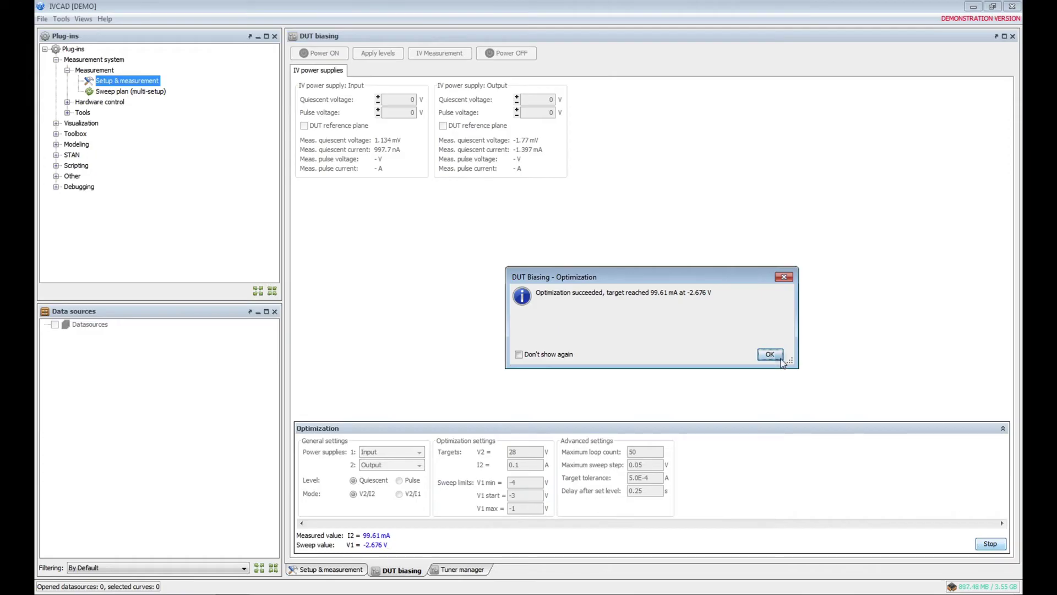
click(777, 357)
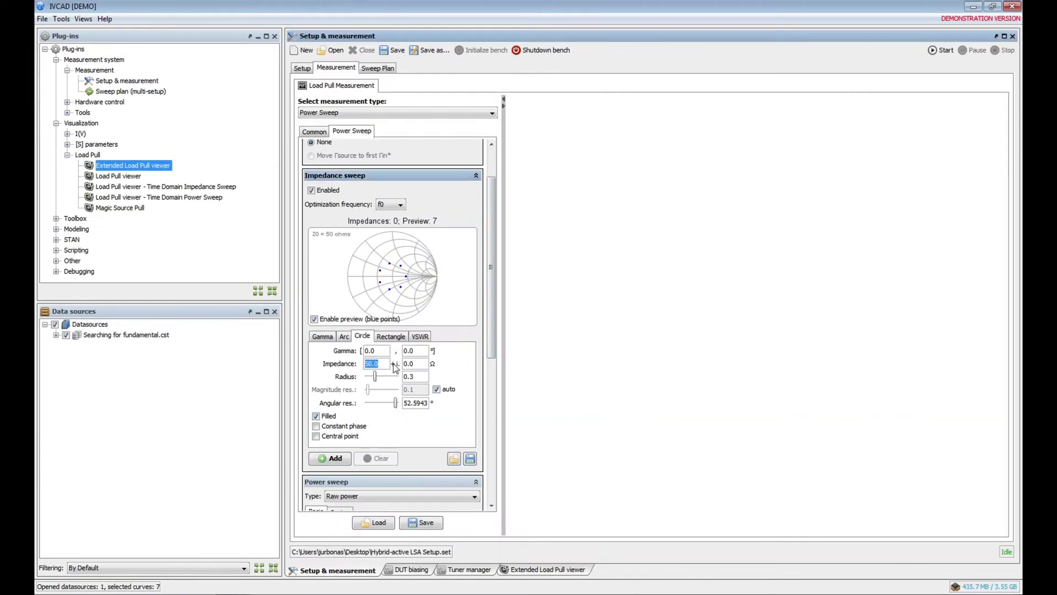
- Power-sweep a 30-point fundamental arc (magnitude 0.5–0.85, phase 101–173°) and view the PAE contours
click(343, 336)
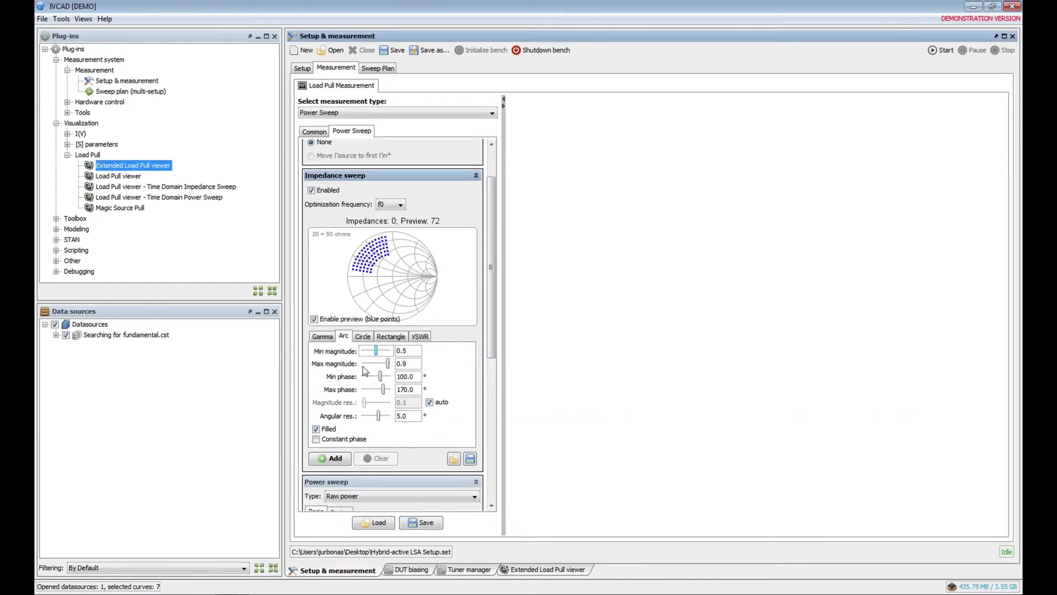
drag(372, 376, 386, 363)
drag(379, 416, 381, 417)
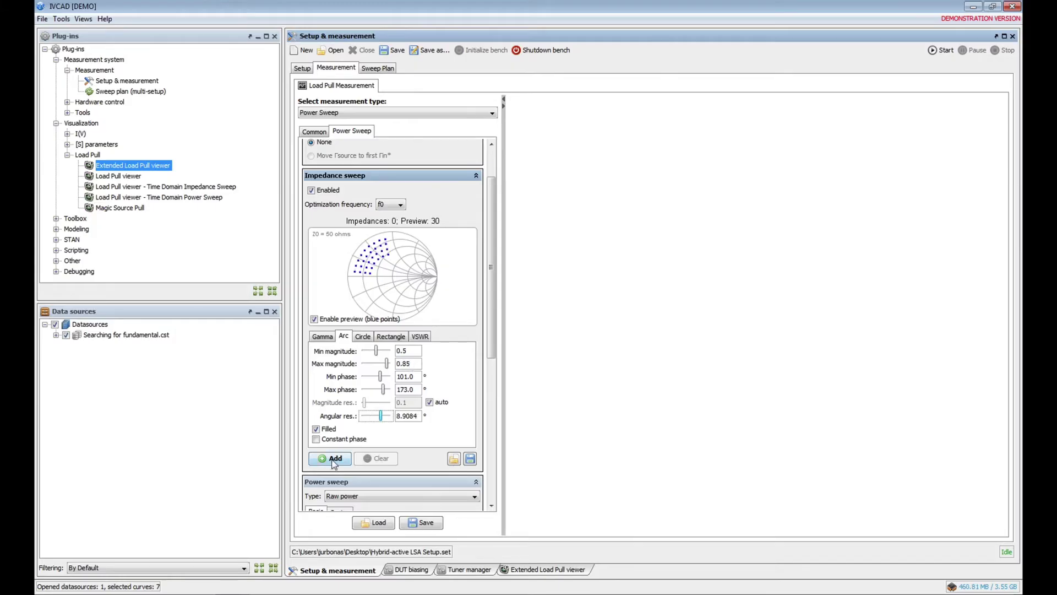
click(329, 458)
click(942, 50)
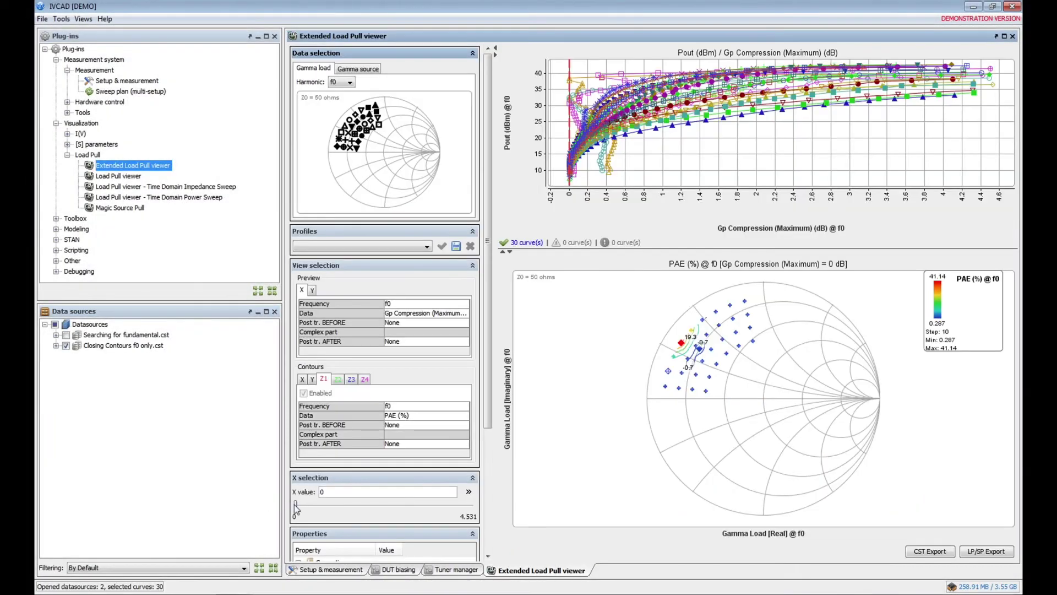
click(304, 506)
- Show PAE contours at 3 dB gain compression, zoomed onto the contours on the Smith chart
drag(305, 508, 388, 522)
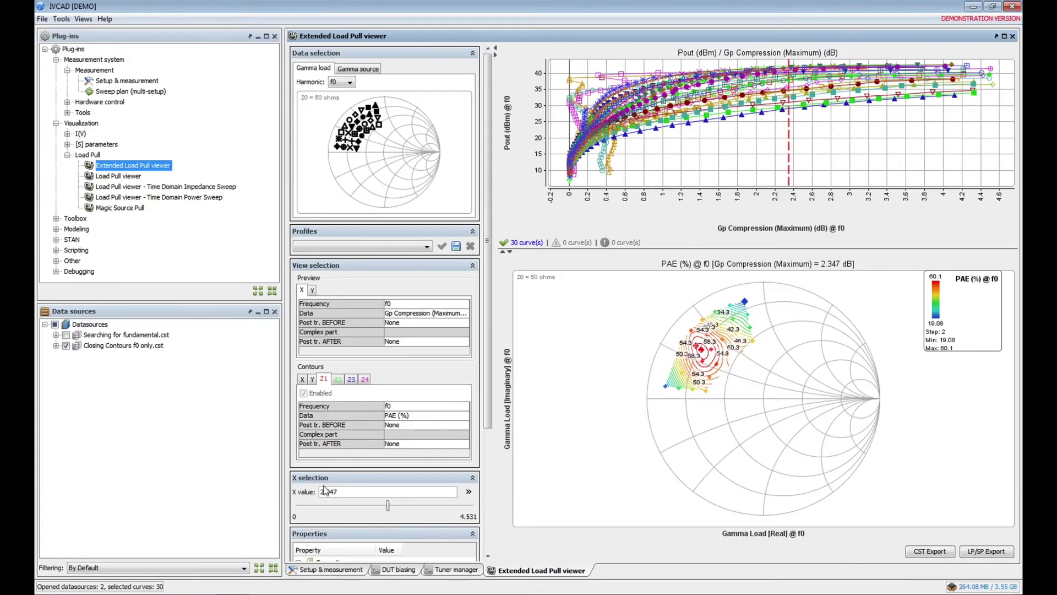
double_click(329, 491)
text(3)
key(Return)
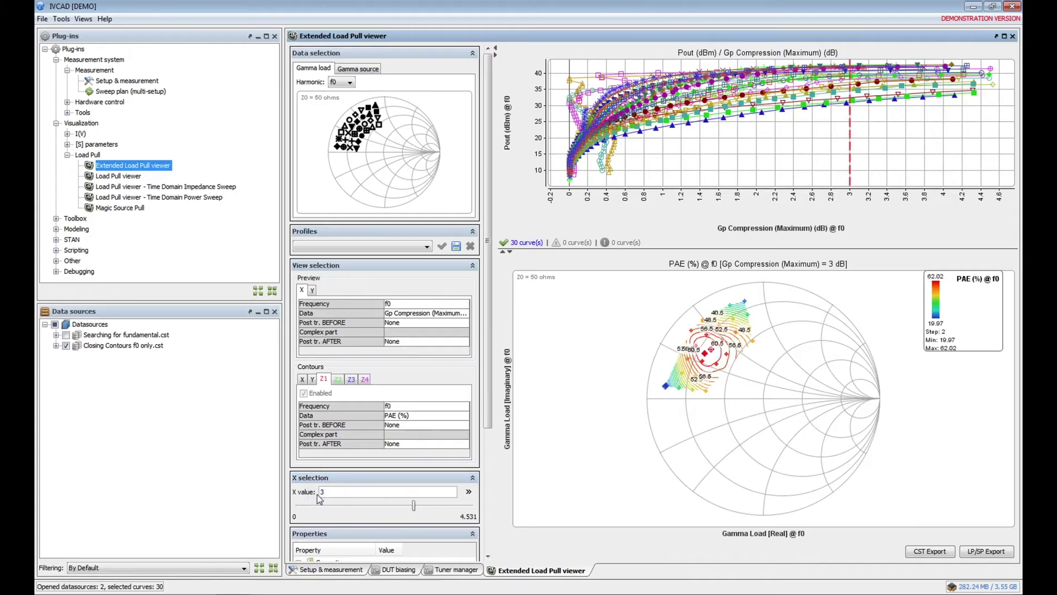
drag(622, 288, 818, 423)
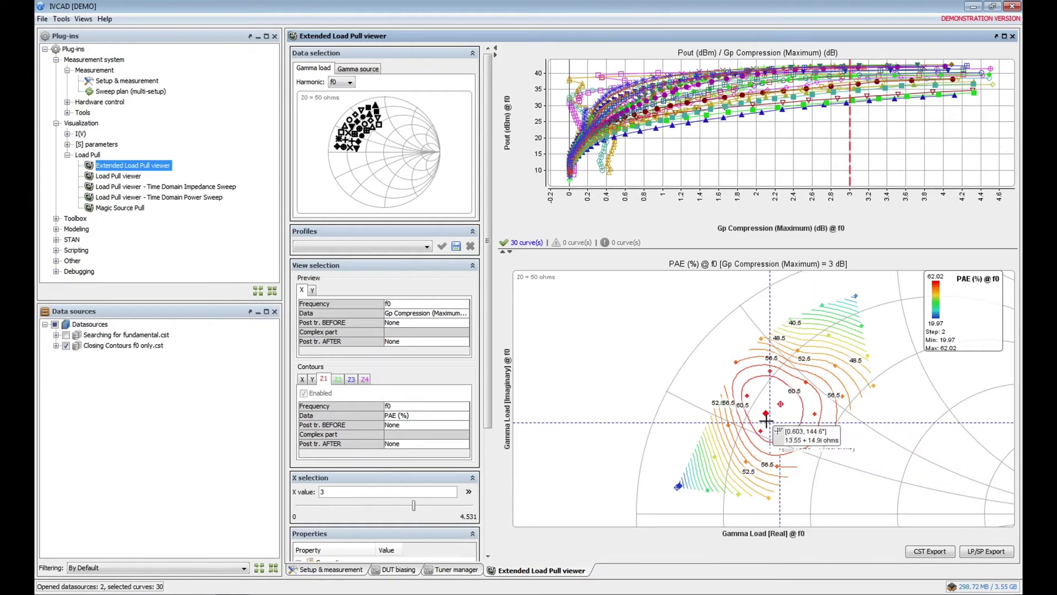
mouse_move(768, 415)
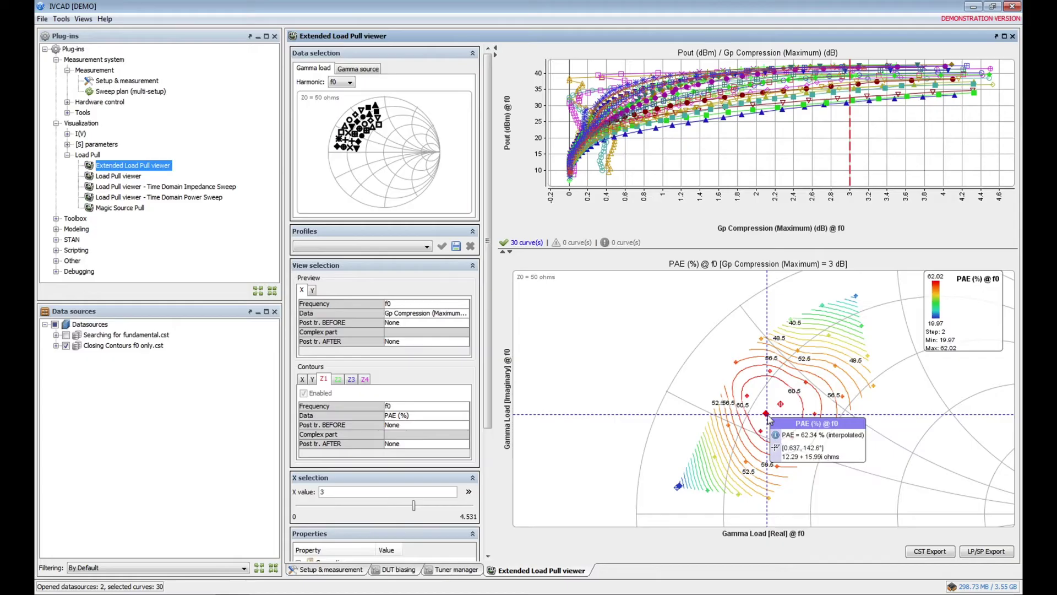
click(456, 569)
- Move the fundamental load to |G| 0.64 at phase 142°
double_click(347, 497)
text(0.64)
double_click(402, 498)
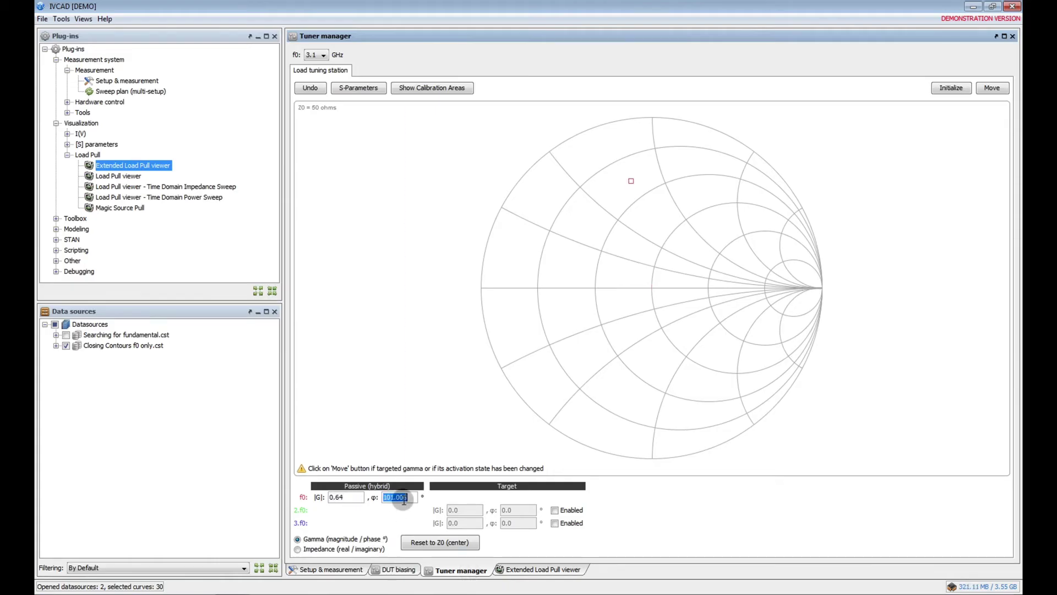
text(142)
key(Return)
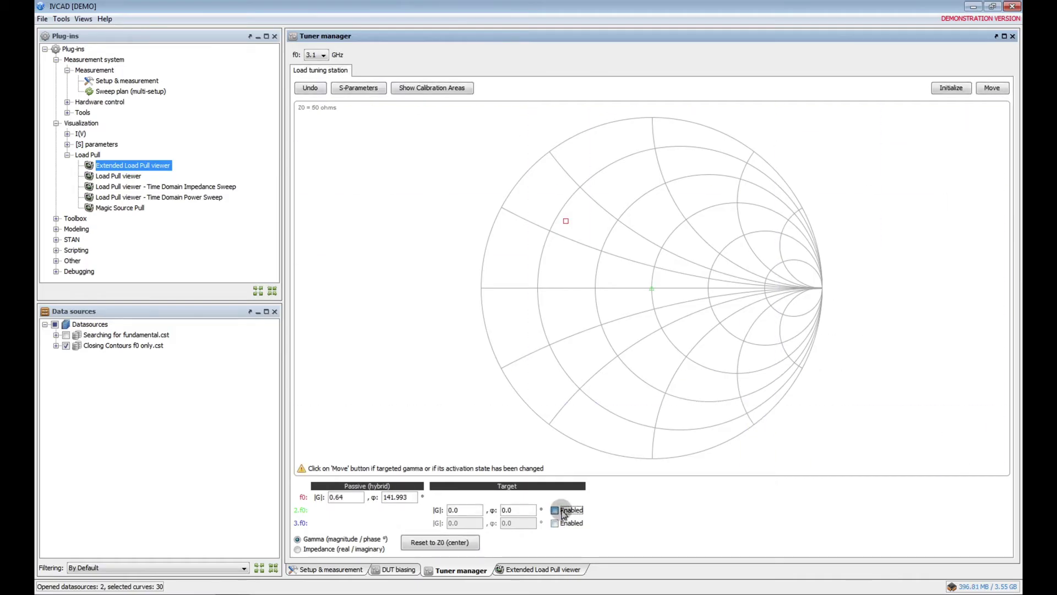
- Replace the sweep with a 30-point unfilled 2f0 circle, radius 0.95, 12° angular resolution
click(329, 569)
click(314, 319)
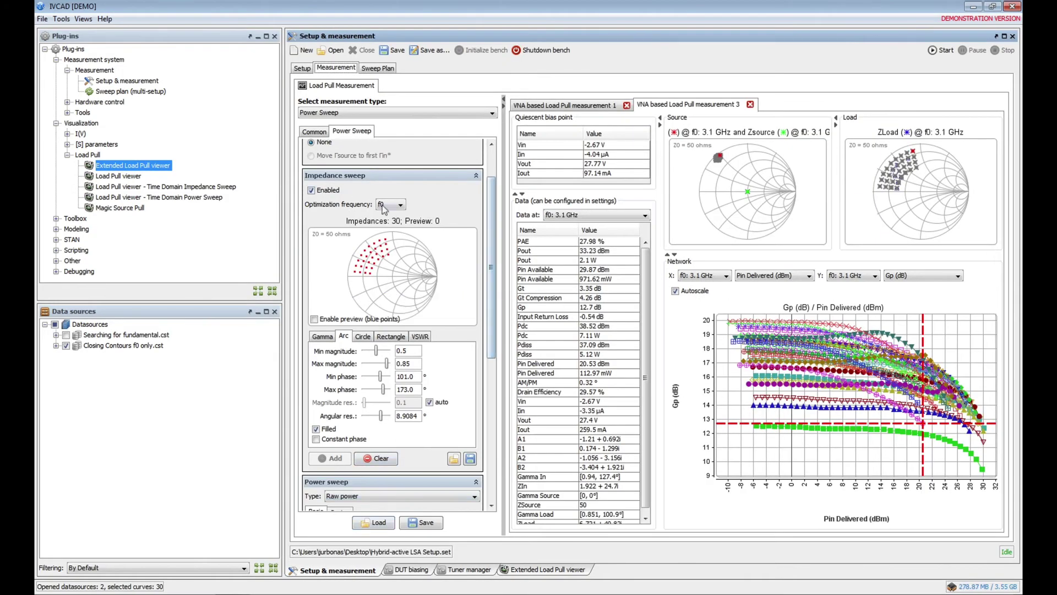
click(376, 458)
click(363, 336)
click(339, 414)
click(420, 379)
key(BackSpace)
key(BackSpace)
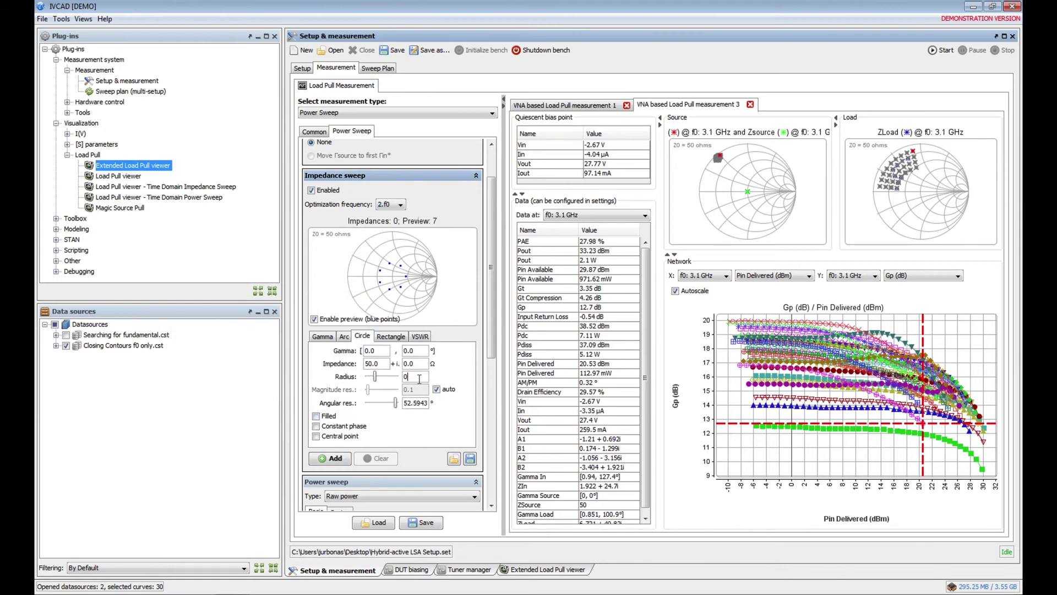
drag(395, 403, 386, 402)
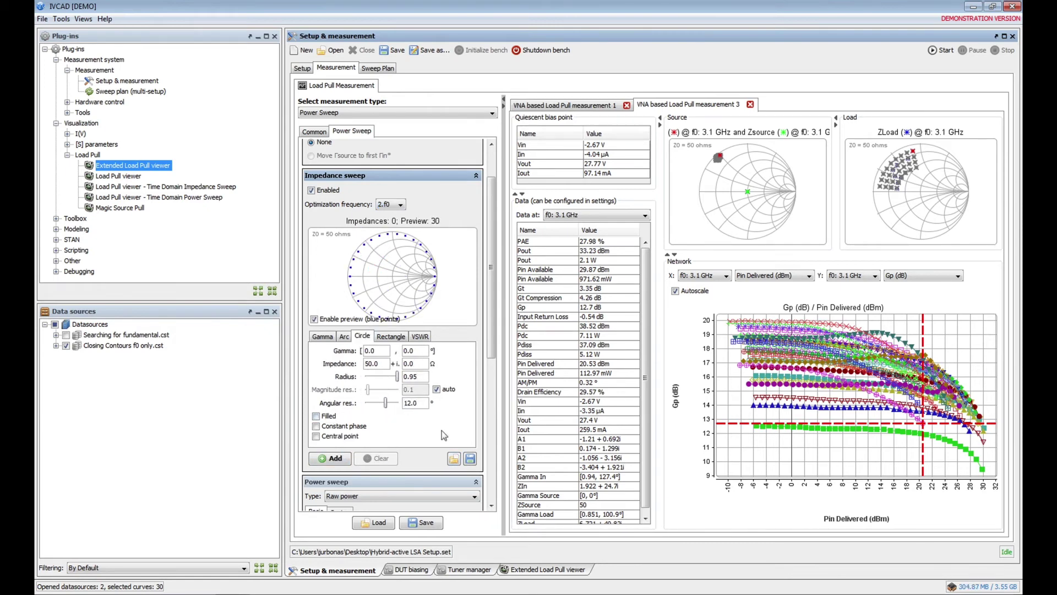
click(329, 459)
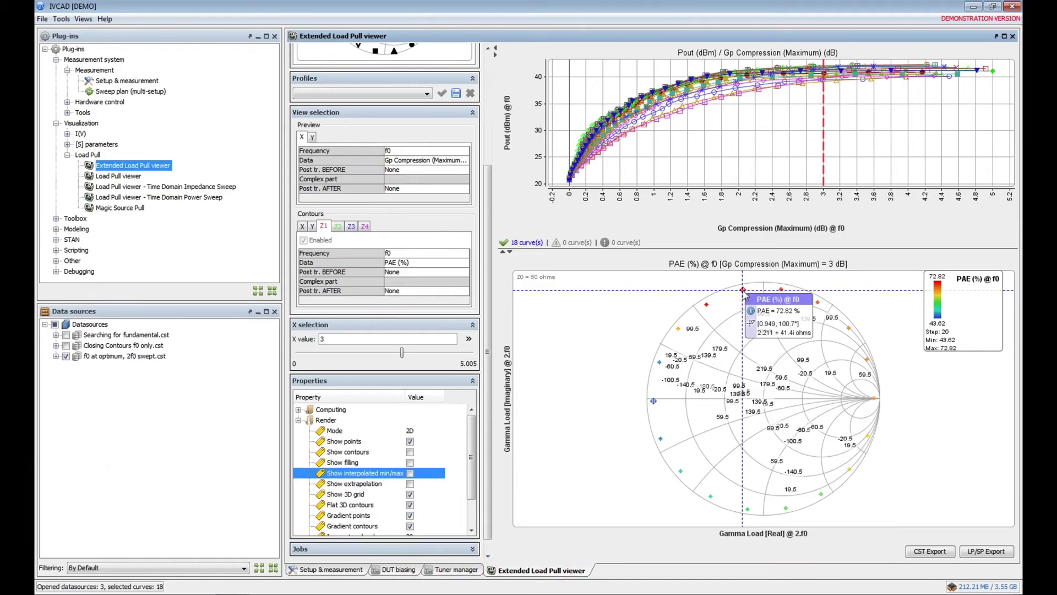
- Set the 2f0 load target phase to 100° and move the tuner
click(438, 573)
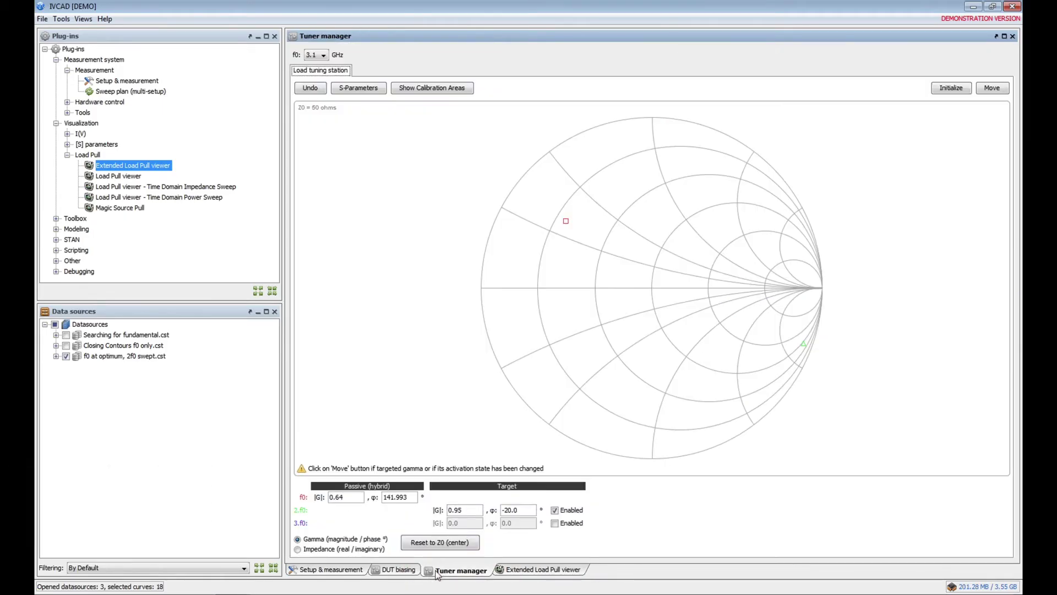
triple_click(510, 510)
text(100)
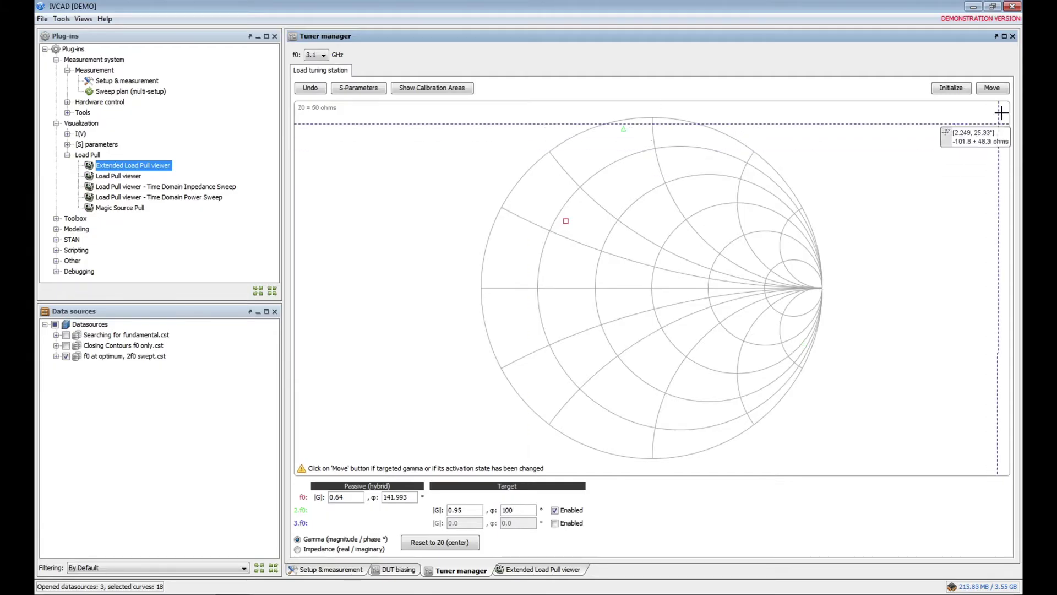
click(990, 88)
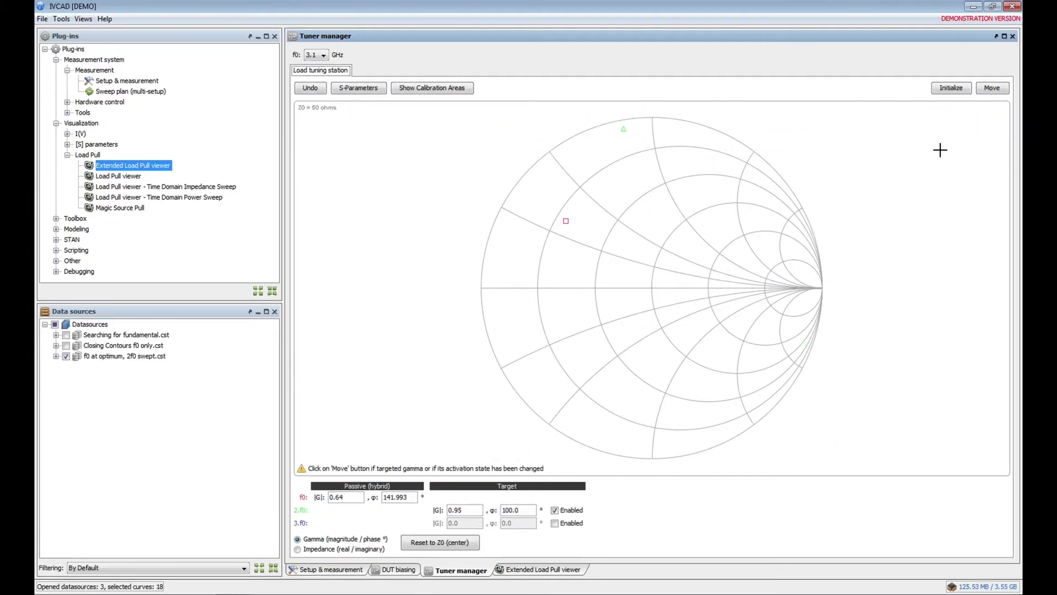
- Set the optimization frequency to 3f0 and run the load-pull measurement
click(330, 569)
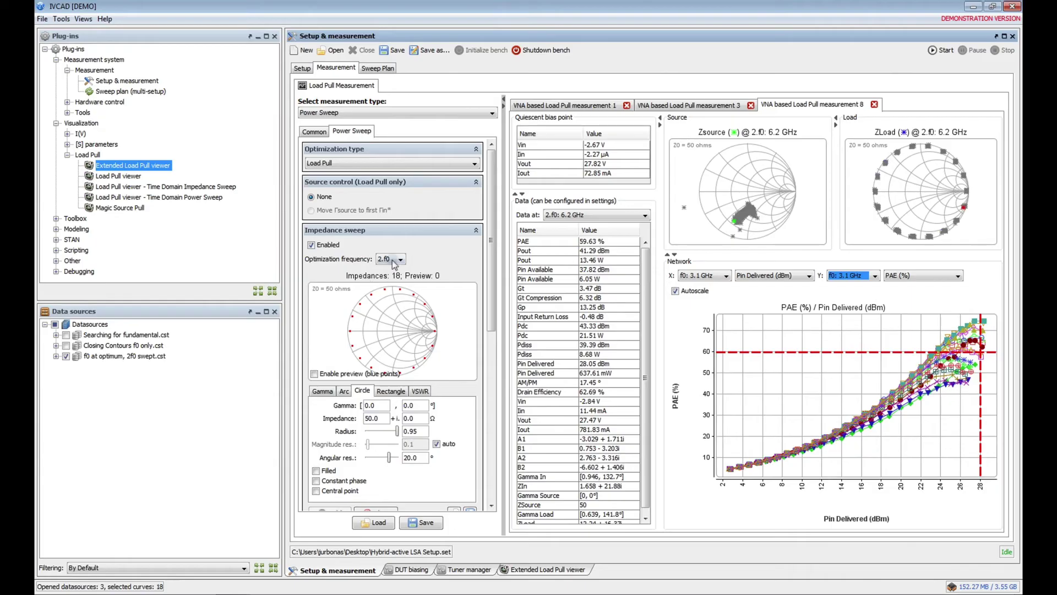
click(394, 259)
click(388, 288)
click(942, 50)
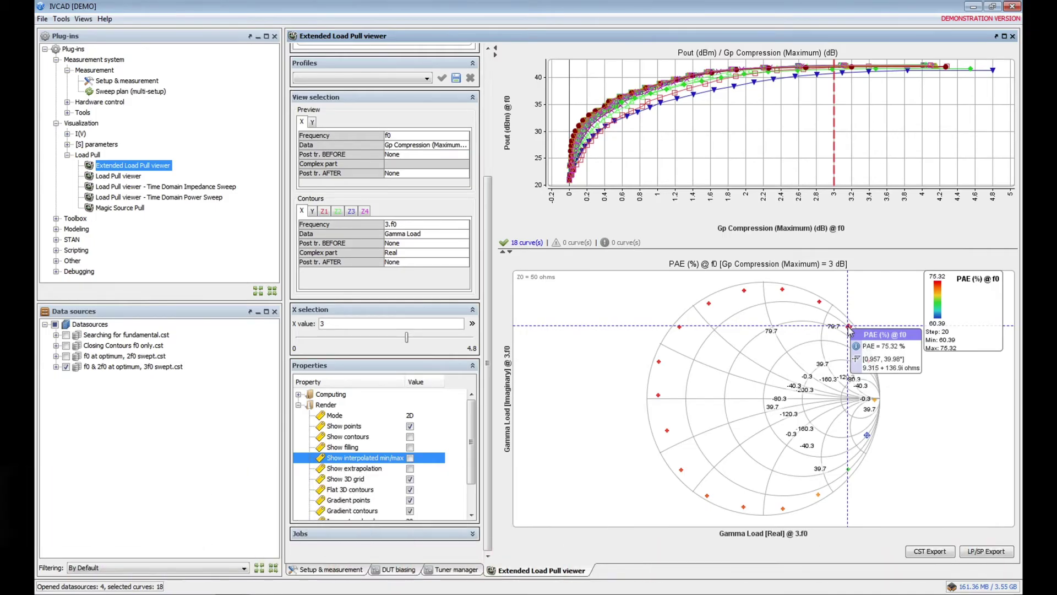
- Measure a 25-impedance fundamental arc sweep, magnitude 0.45–0.82 and phase 100–165°
click(447, 571)
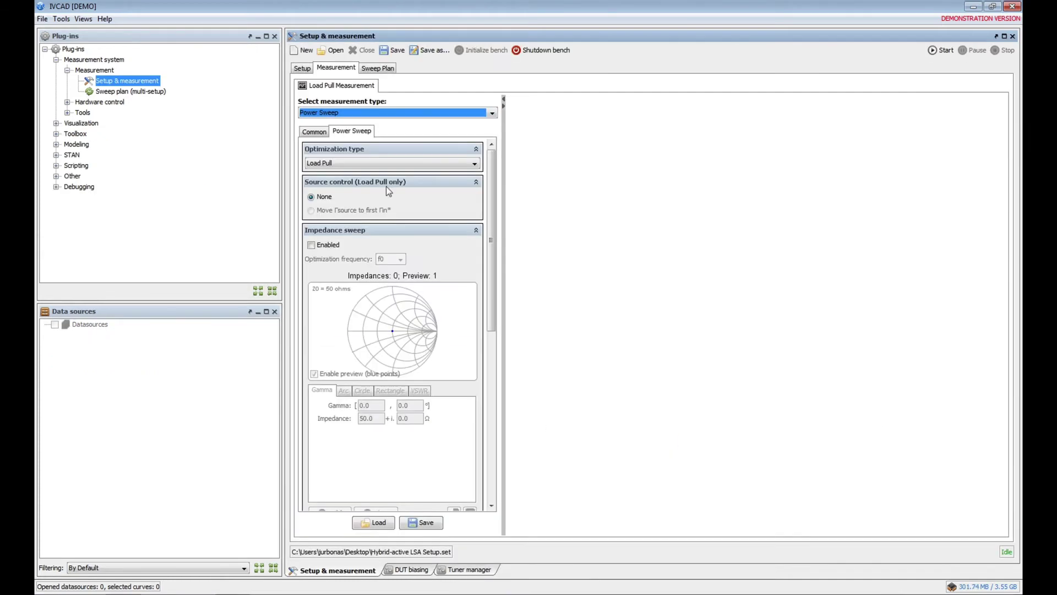
click(311, 245)
click(344, 390)
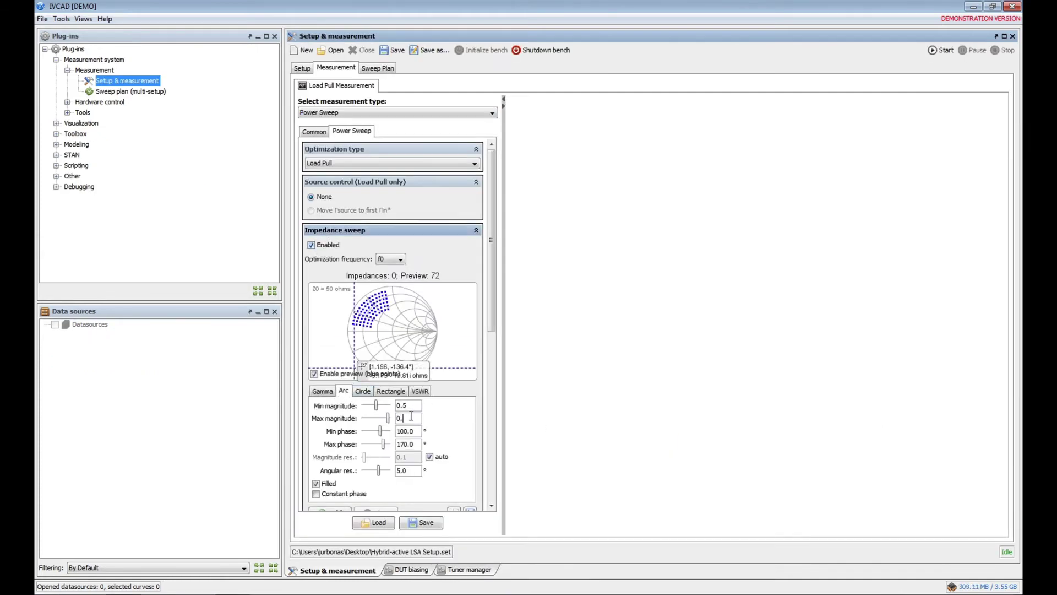
double_click(417, 445)
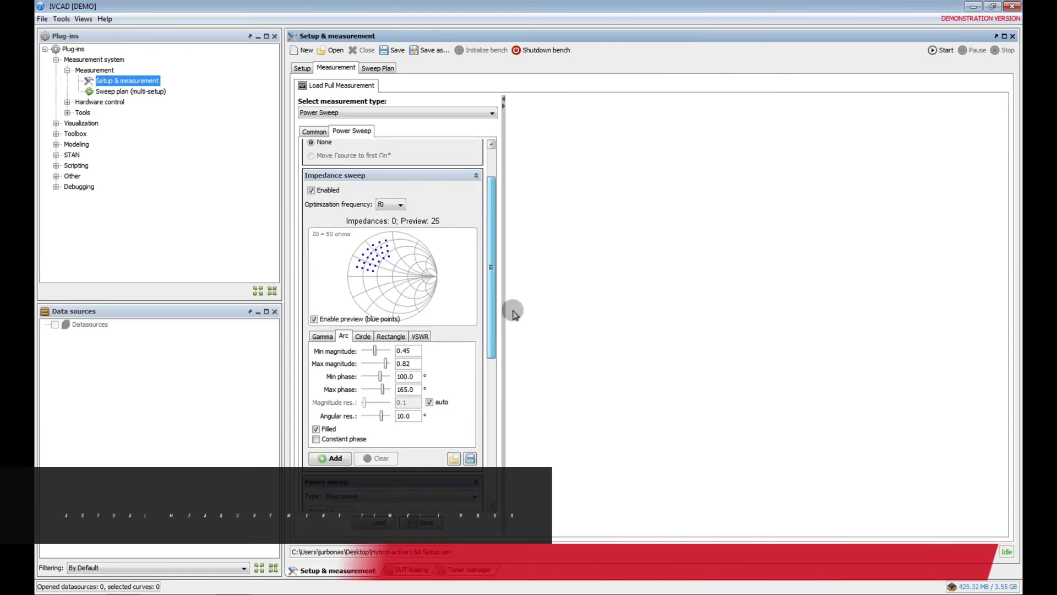
scroll(497, 321, up, 1)
scroll(498, 322, up, 1)
click(941, 50)
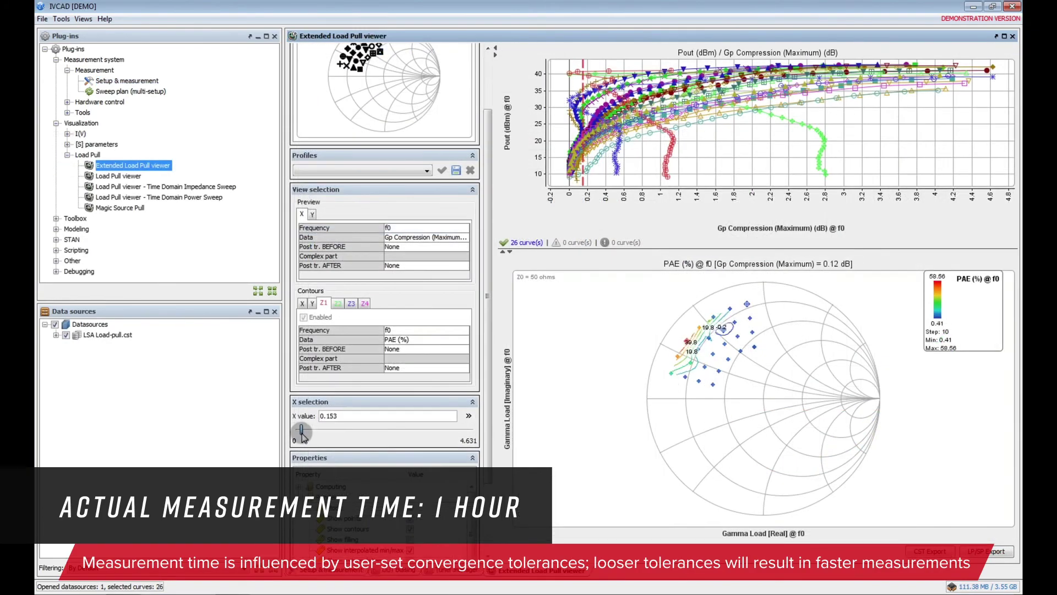
- Show PAE contours at 3 dB gain compression, then open the Time Domain Power Sweep viewer
drag(305, 433, 402, 433)
triple_click(443, 418)
text(3)
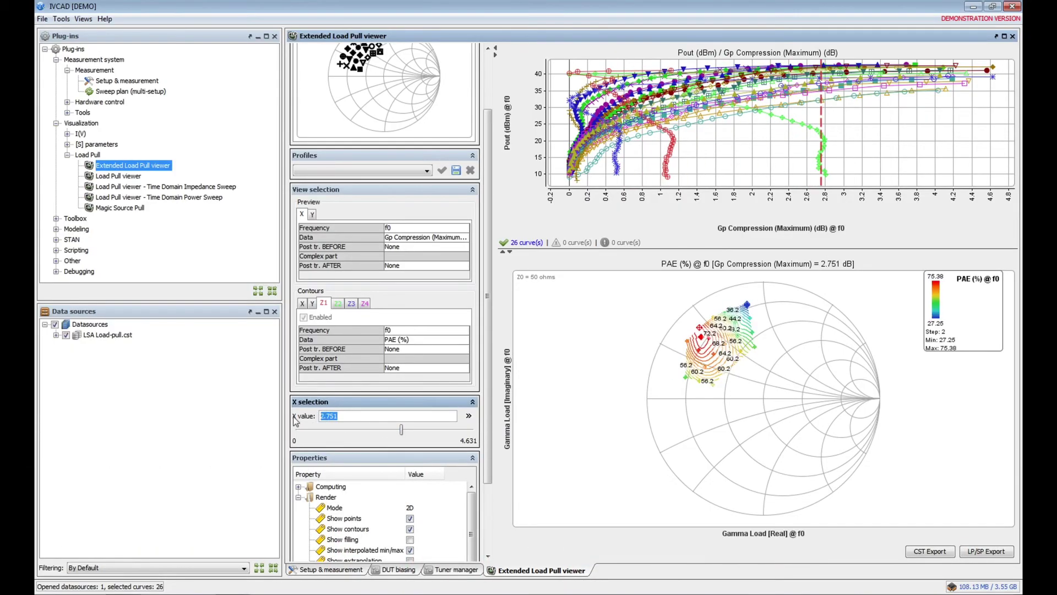
key(Return)
mouse_move(705, 343)
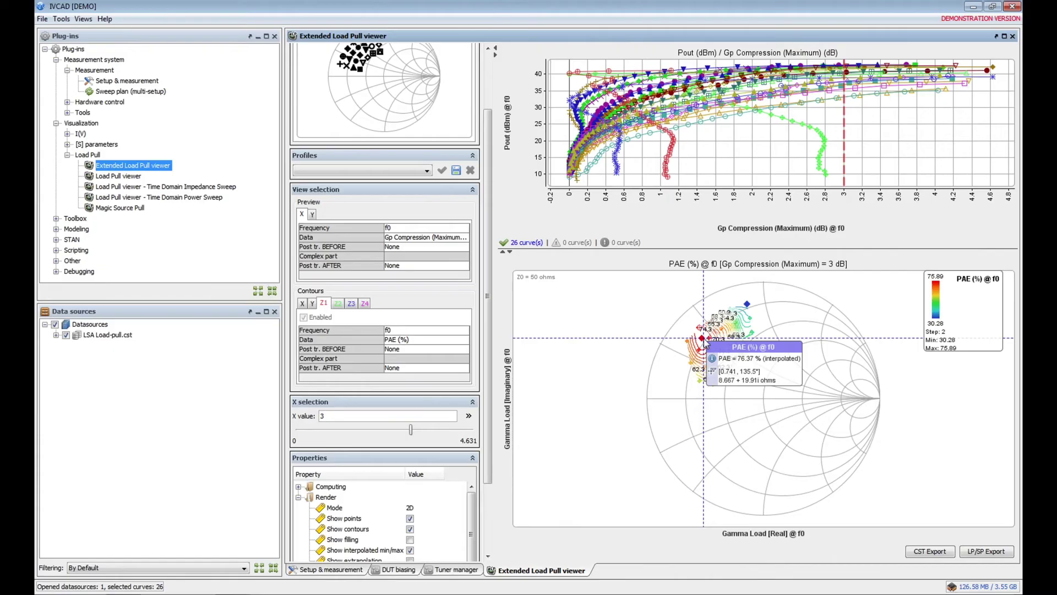
double_click(159, 197)
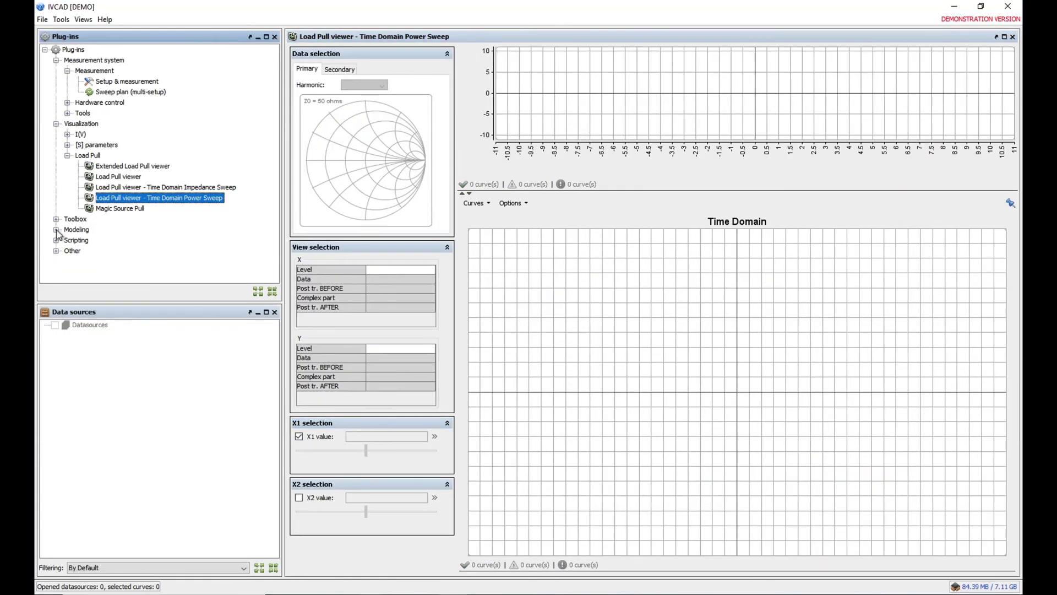
- Load the Class_AB_3p7&3p95GHz data file into the Device Model - EPHD tool
click(56, 230)
click(67, 251)
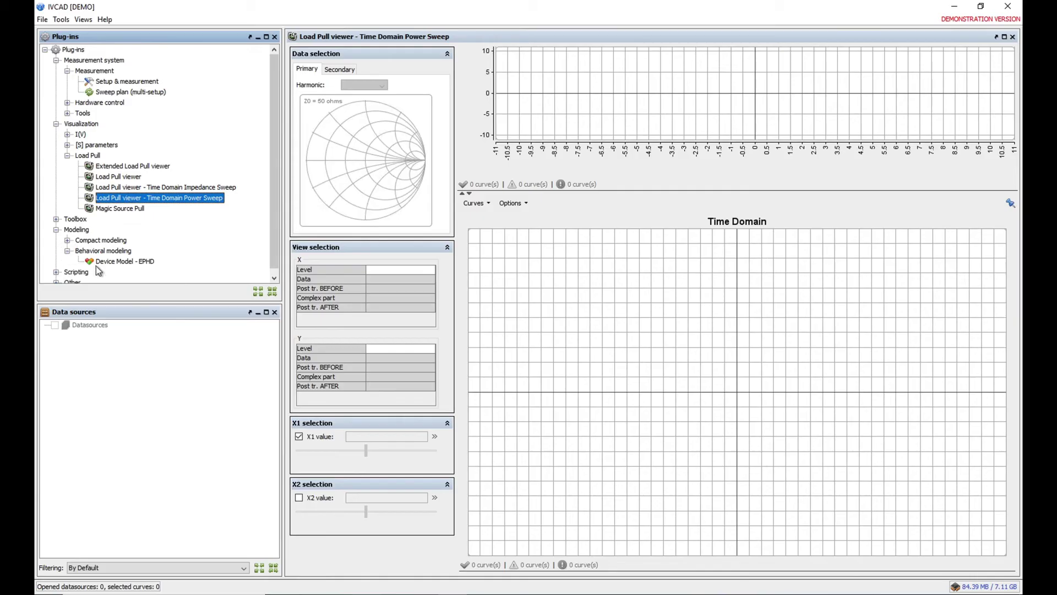
double_click(116, 261)
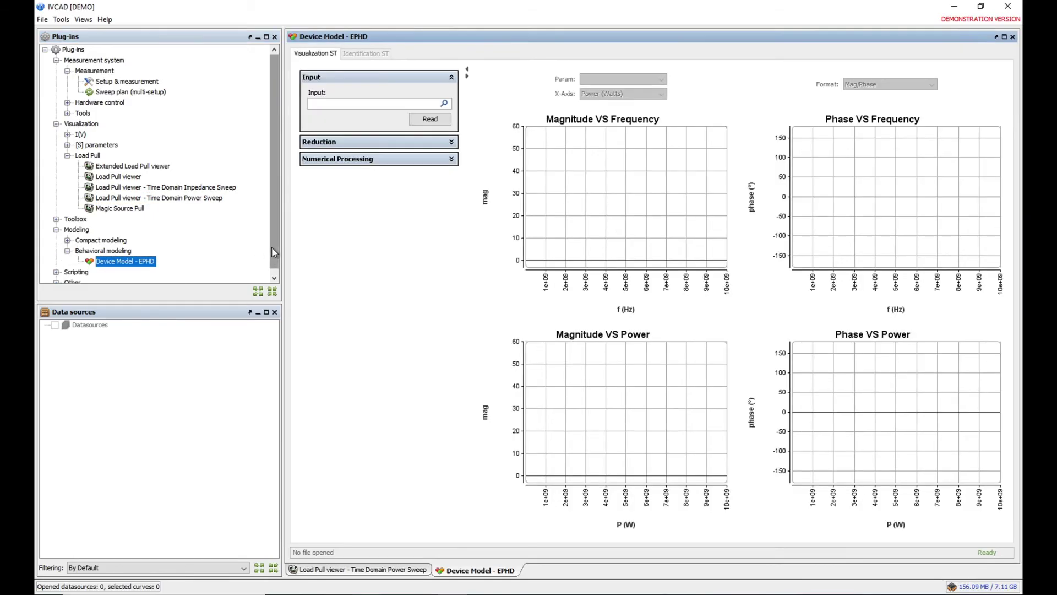
click(446, 106)
double_click(348, 57)
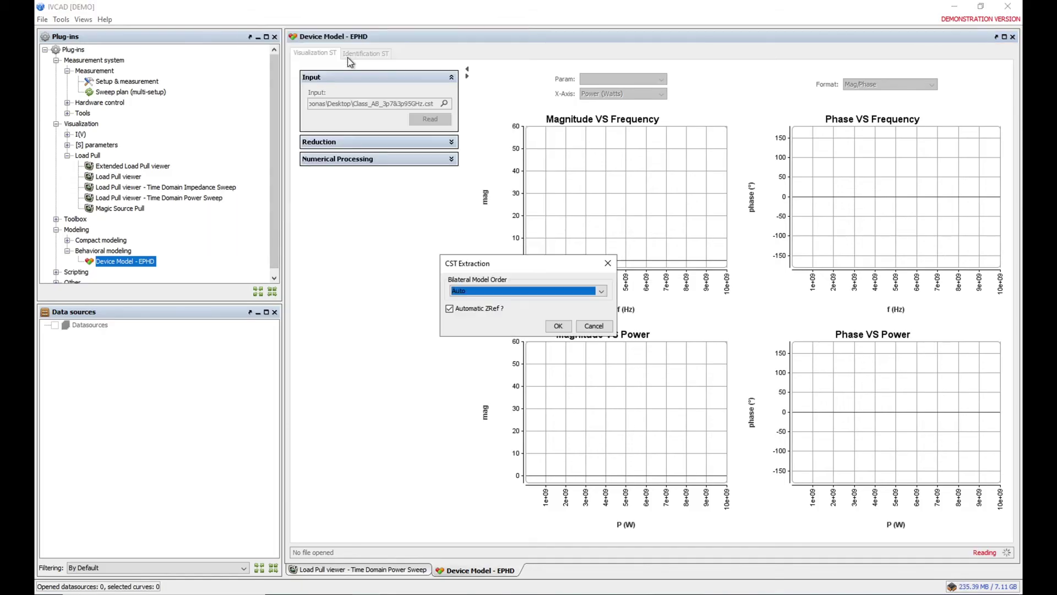
click(551, 332)
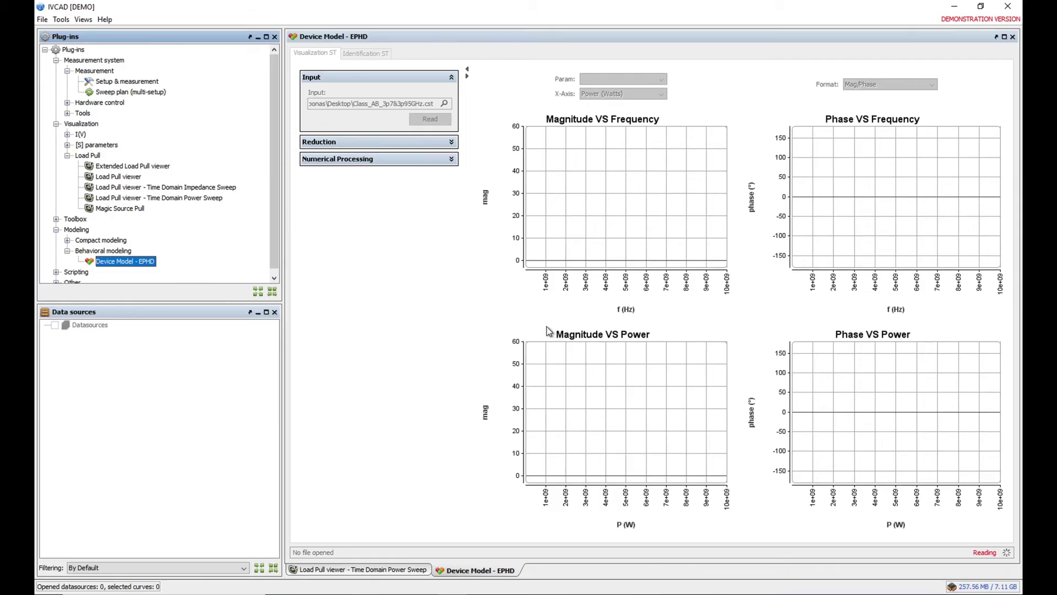
- Identify the EPHD model with spline frequency interpolation and export it
click(398, 187)
click(380, 212)
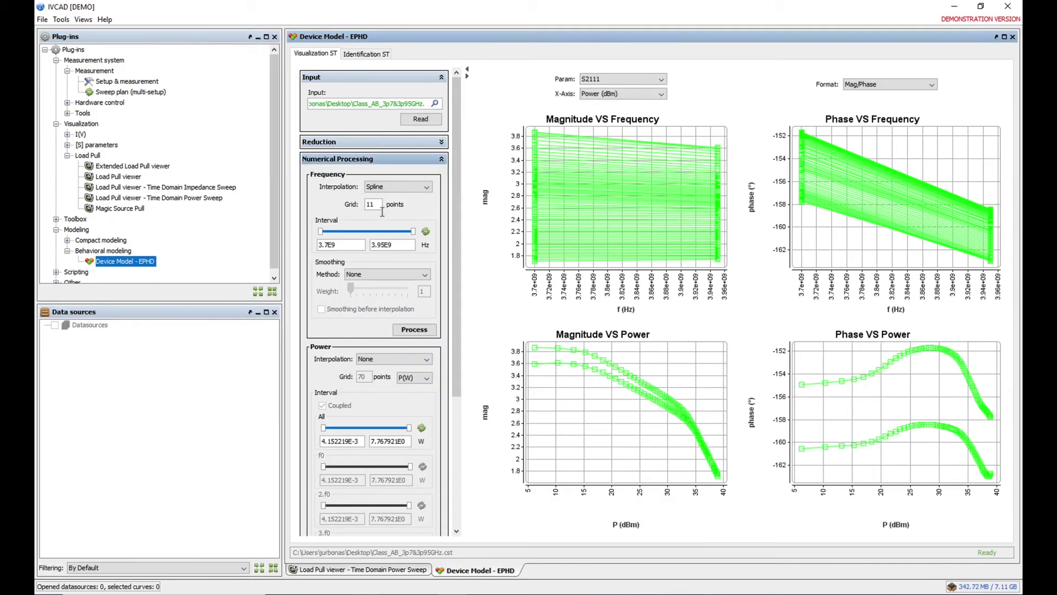
click(414, 329)
click(366, 54)
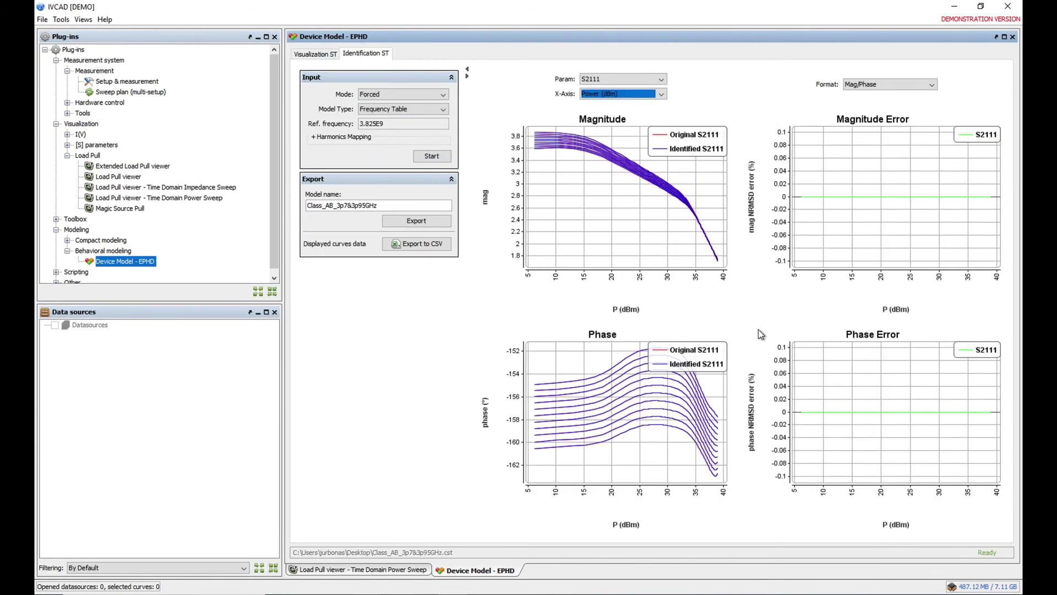
click(416, 221)
key(Return)
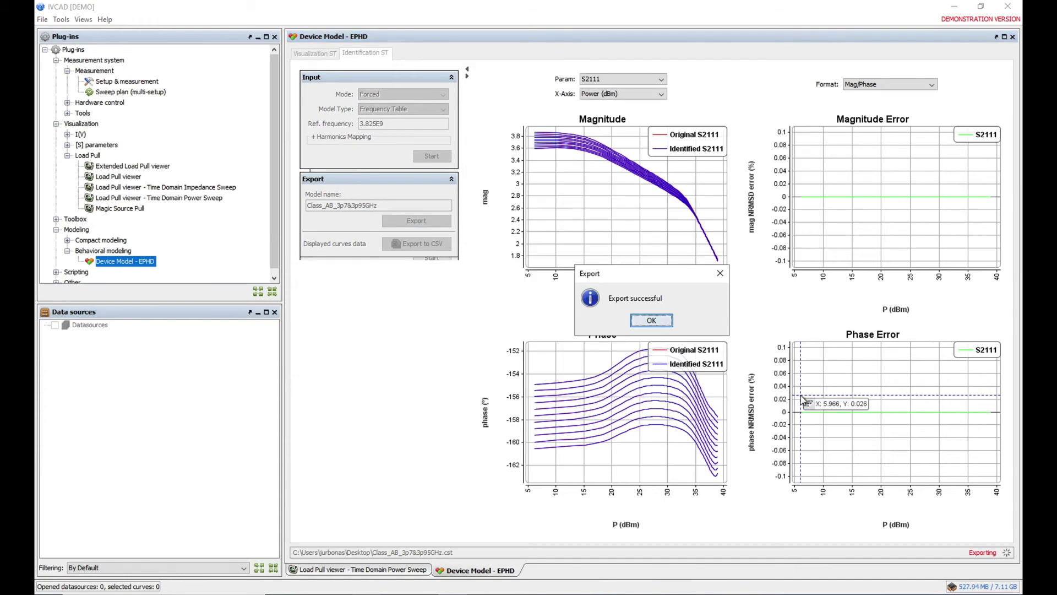
click(652, 321)
- Zoom into the EPHD circuit in ADS and run the simulation
click(224, 36)
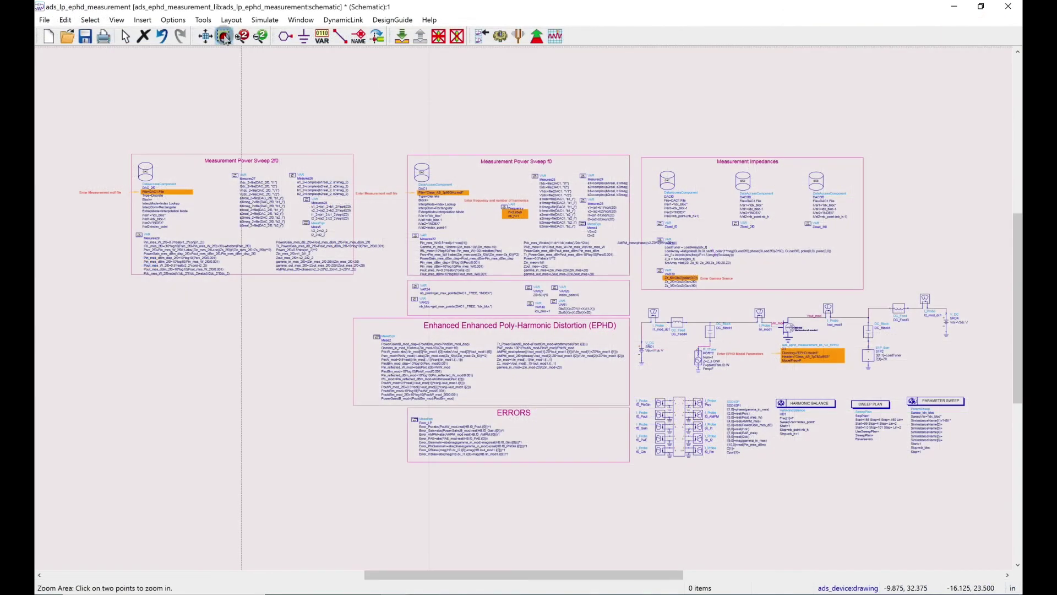
click(635, 293)
click(970, 374)
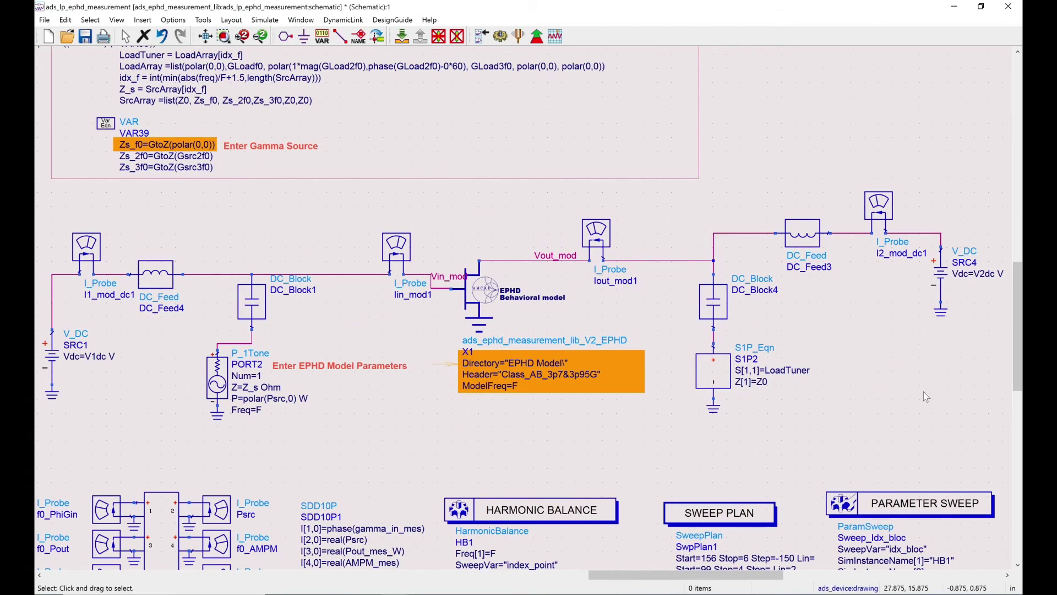
key(F7)
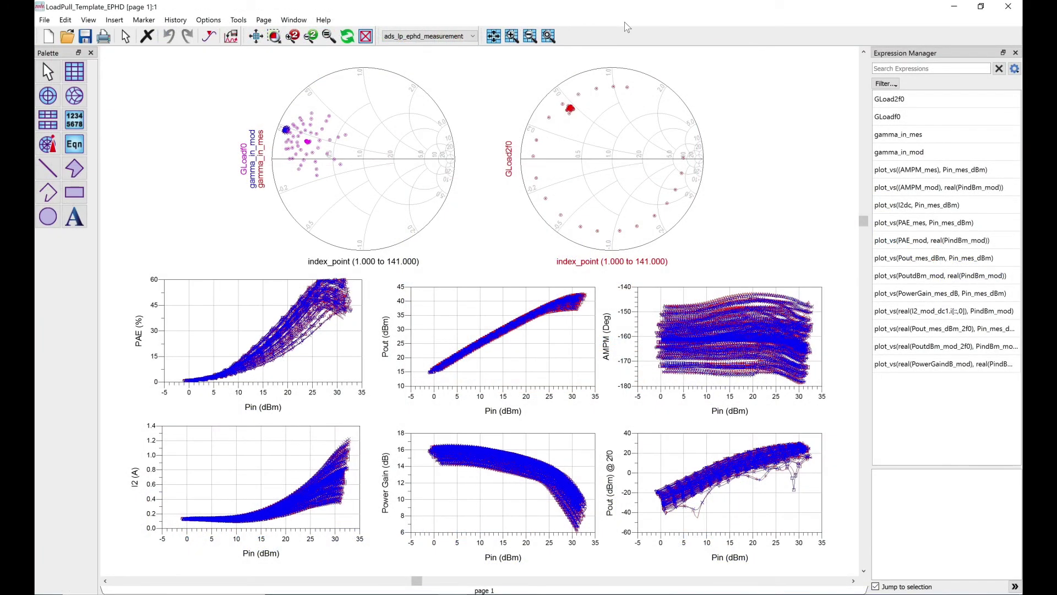